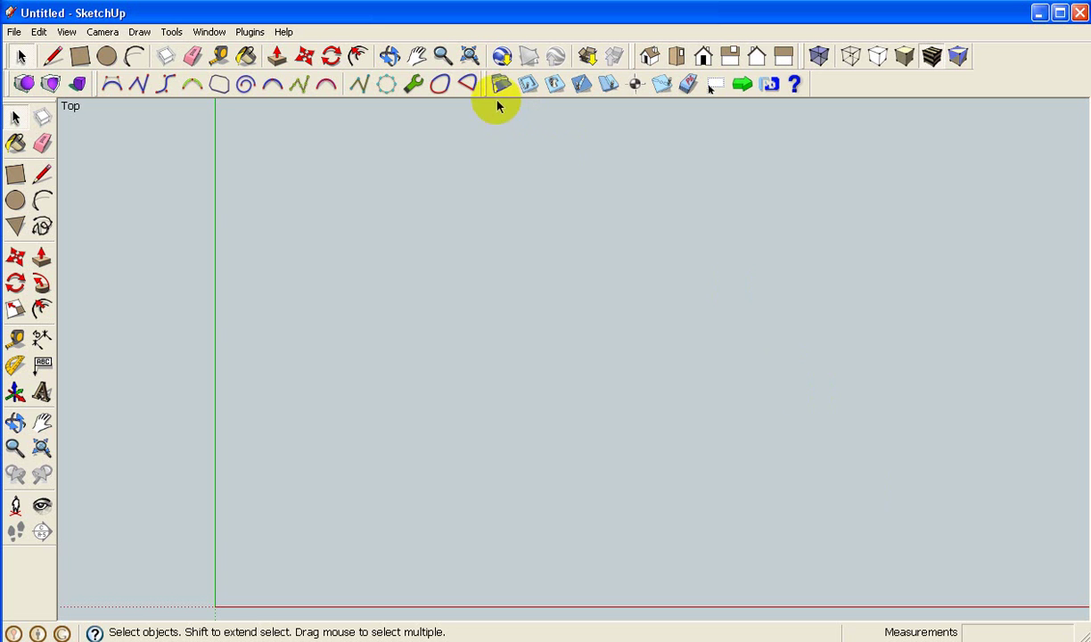
- Rearrange the plugin toolbar, anchor a 42" x 22" safe area at the origin, and zoom to fit it
{"action": "mouse_move", "coordinate": [486, 83]}
{"action": "left_mouse_down"}
{"action": "mouse_move", "coordinate": [523, 96]}
{"action": "mouse_move", "coordinate": [484, 92]}
{"action": "left_mouse_up"}
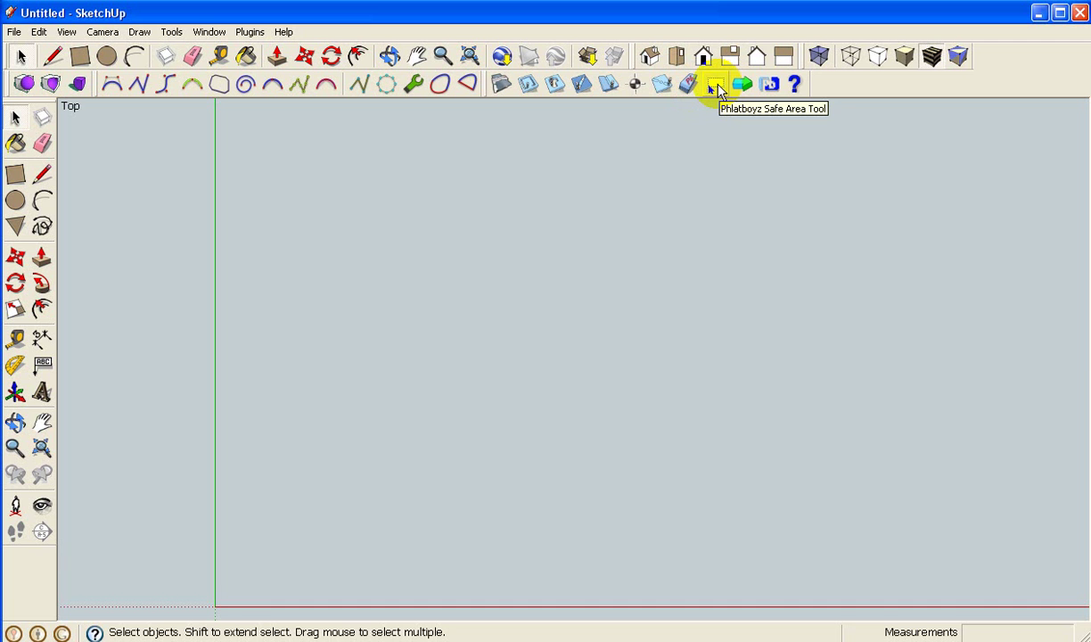
{"action": "left_click", "coordinate": [716, 88]}
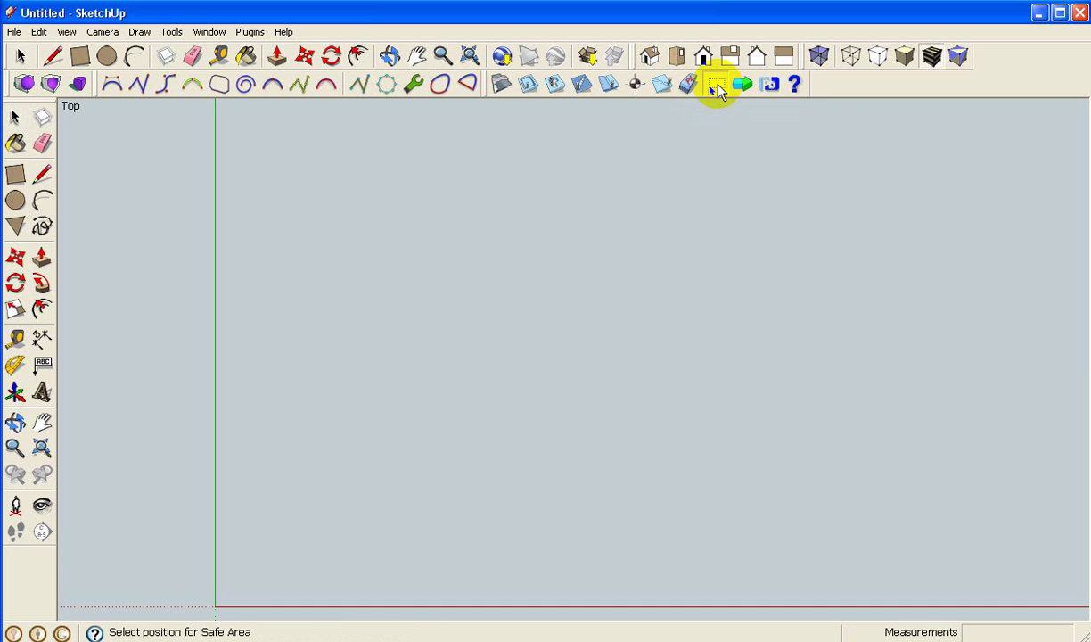
{"action": "left_click", "coordinate": [216, 608]}
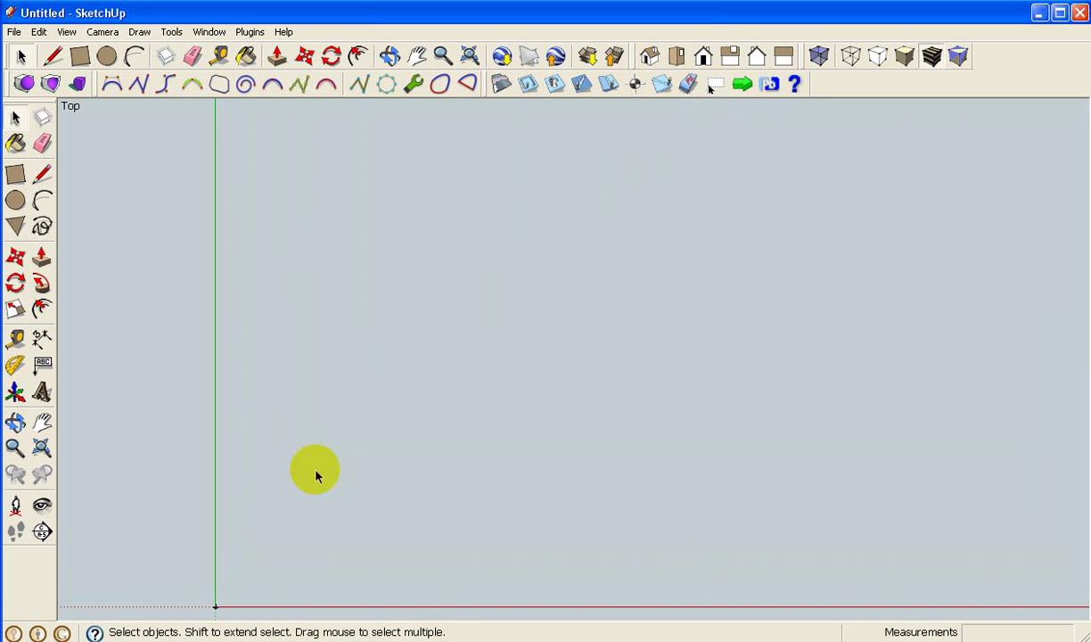
{"action": "left_click", "coordinate": [471, 57]}
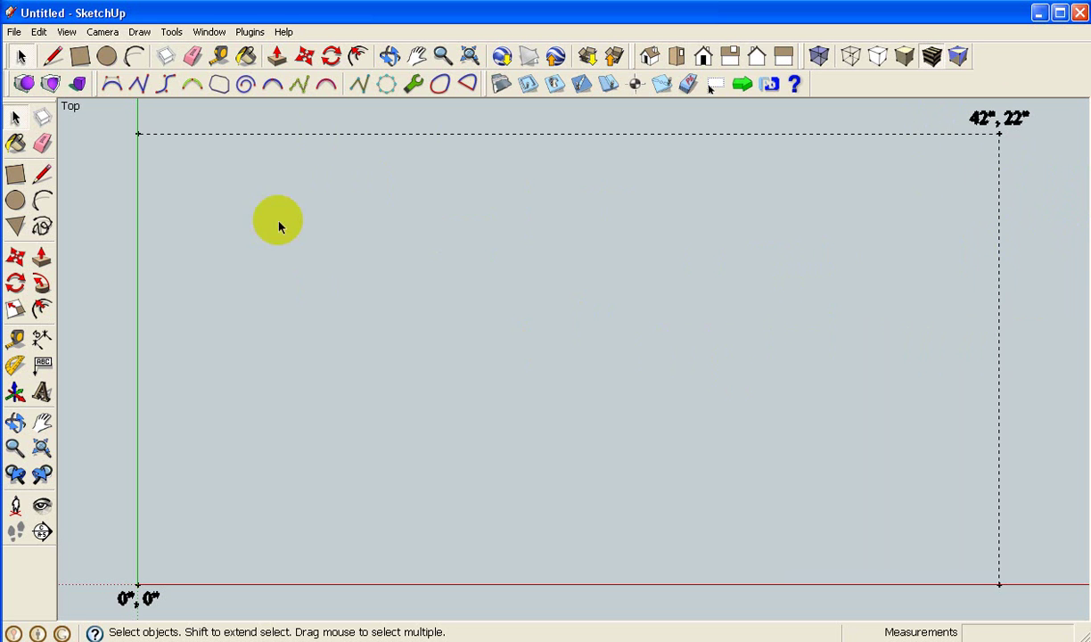
- Draw two rectangles in the safe area, the second one lower right of the first
{"action": "left_click", "coordinate": [16, 175]}
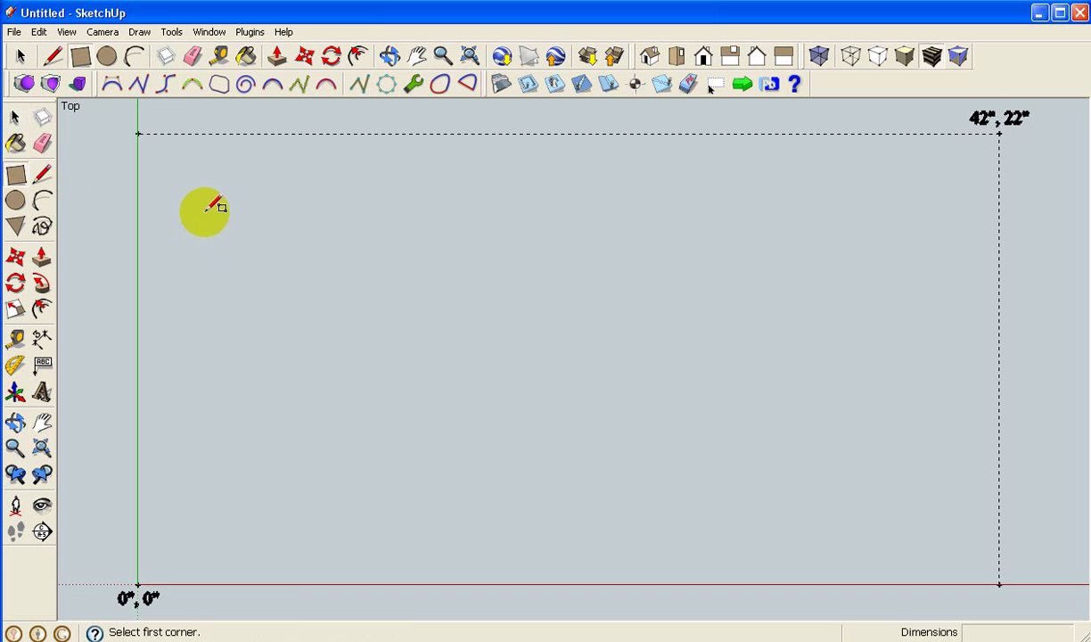
{"action": "left_click", "coordinate": [205, 212]}
{"action": "left_click", "coordinate": [436, 414]}
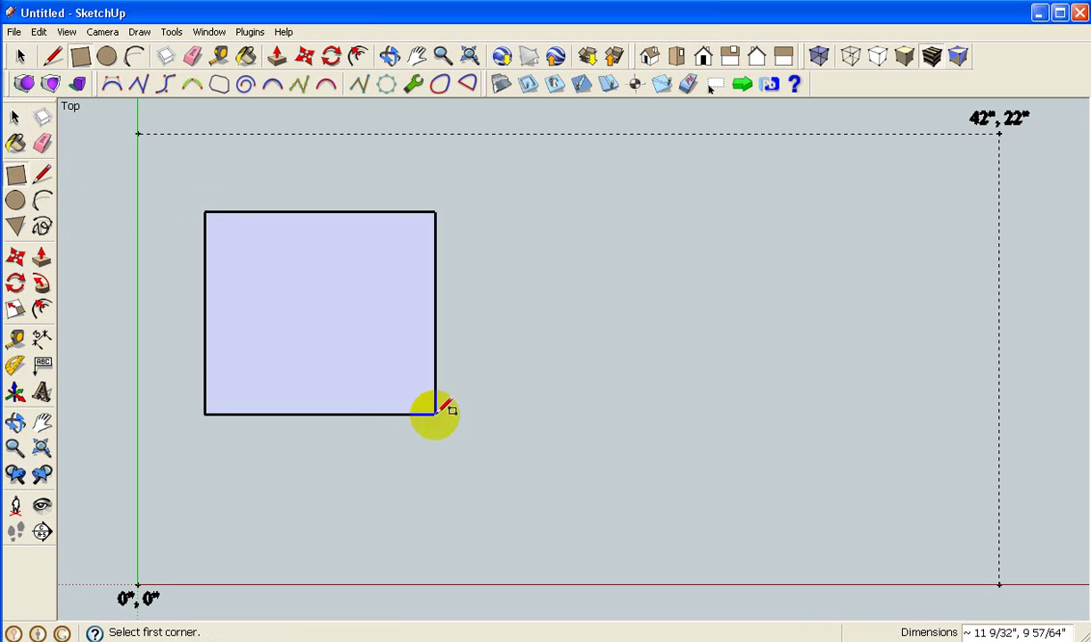
{"action": "left_click", "coordinate": [506, 329]}
{"action": "left_click", "coordinate": [759, 534]}
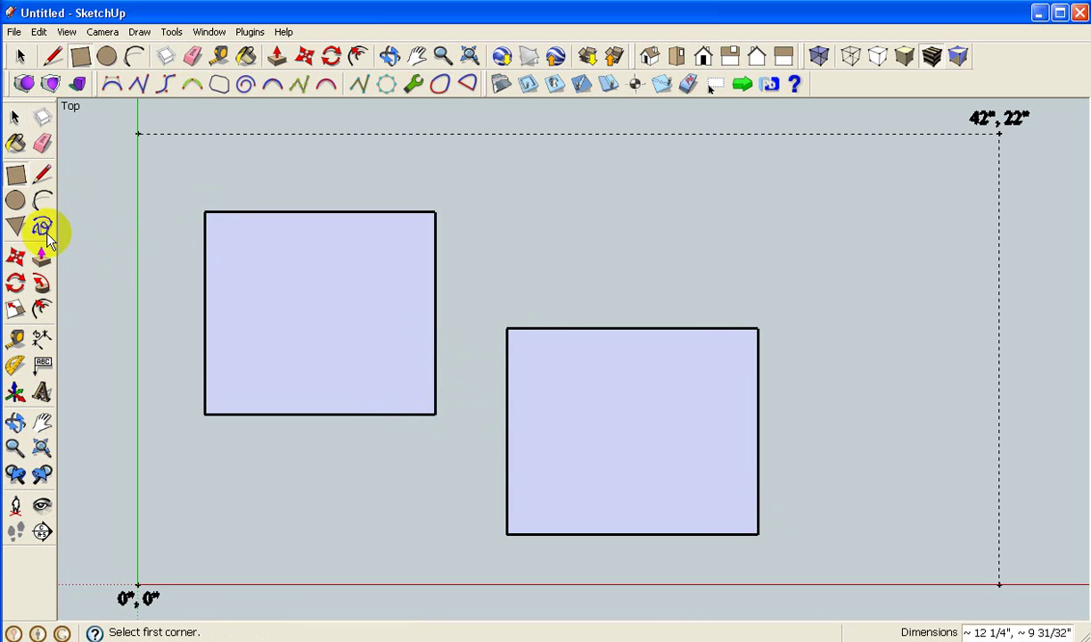
- Draw a large circle at the top right, a circle inside the lower rectangle, and a smaller circle inside the large one
{"action": "left_click", "coordinate": [15, 200]}
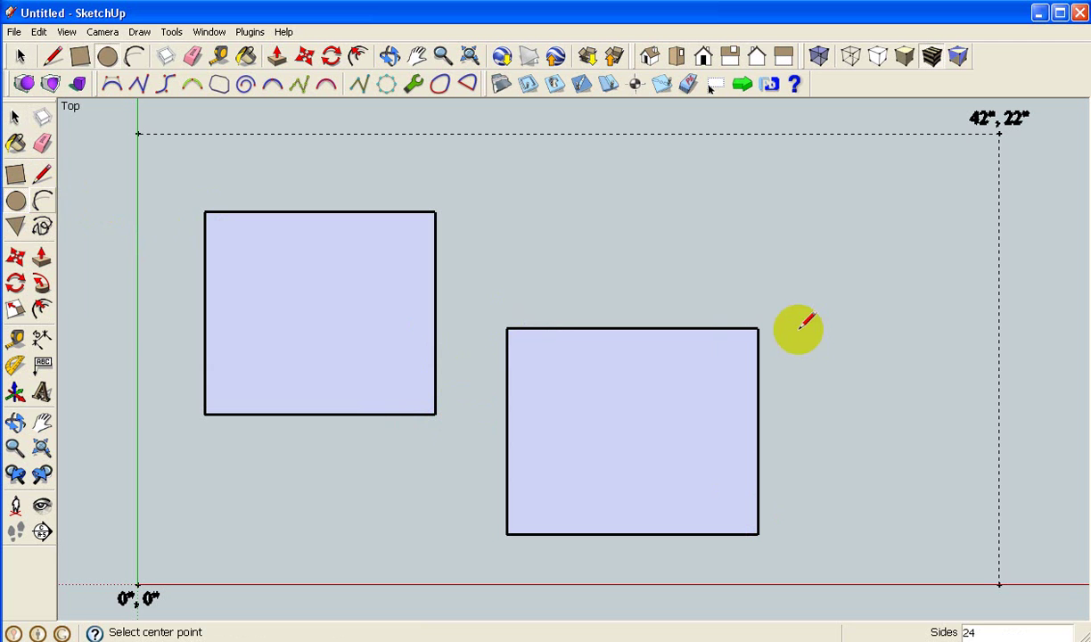
{"action": "left_click", "coordinate": [882, 248]}
{"action": "left_click", "coordinate": [901, 342]}
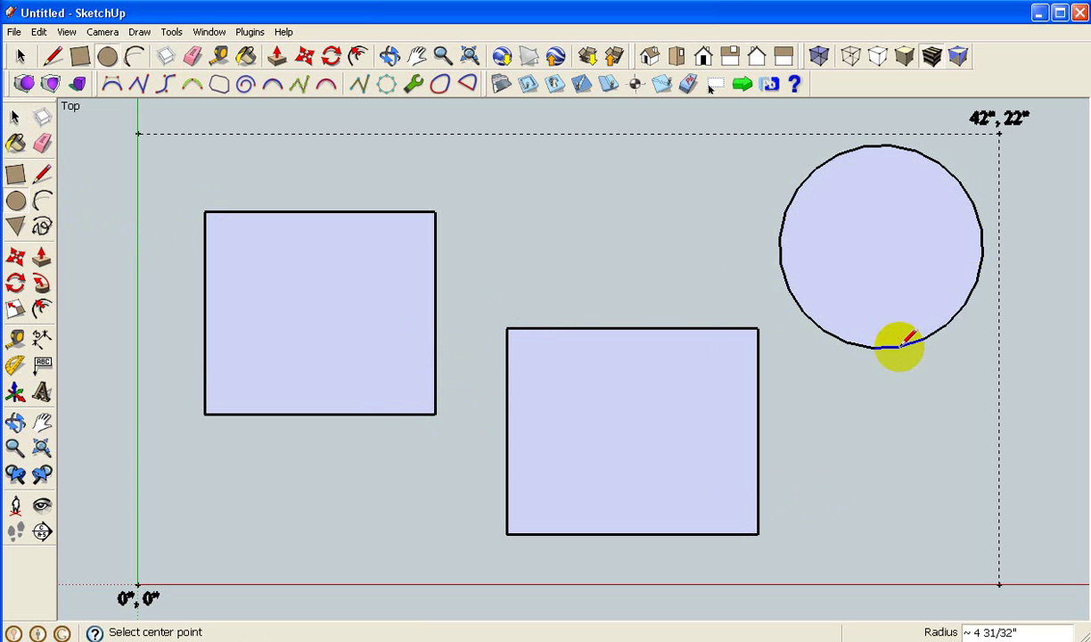
{"action": "left_click", "coordinate": [637, 427]}
{"action": "left_click", "coordinate": [672, 464]}
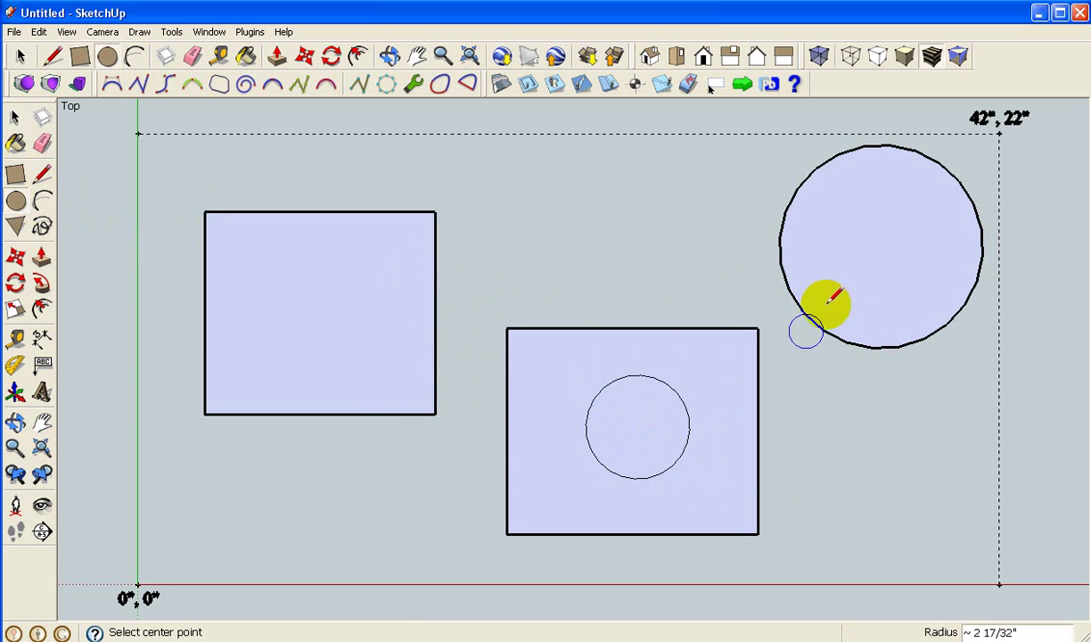
{"action": "left_click", "coordinate": [881, 245]}
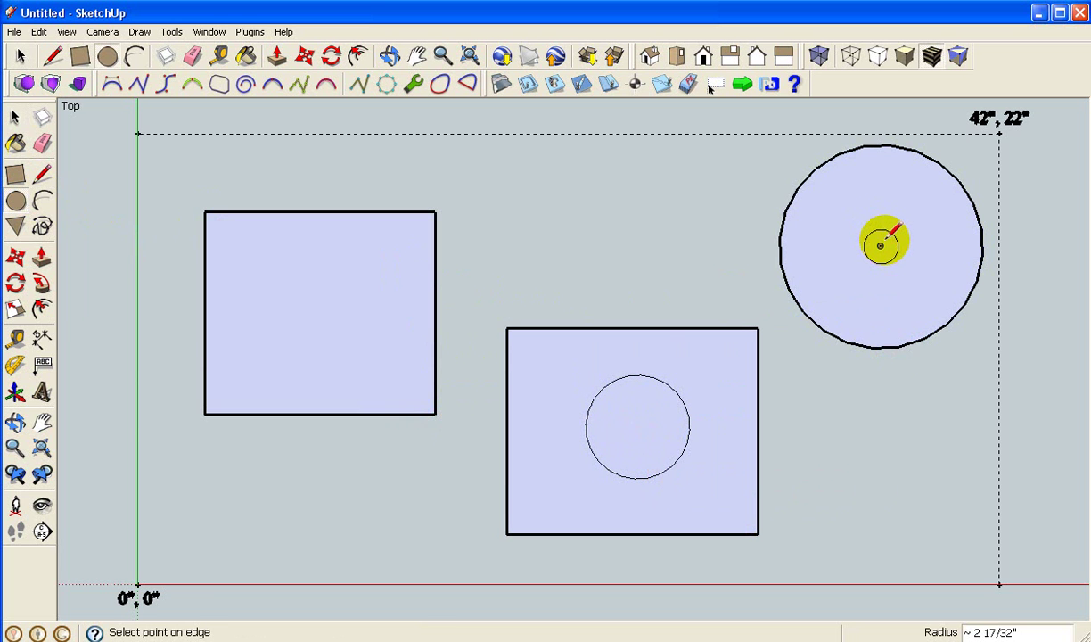
{"action": "left_click", "coordinate": [881, 206]}
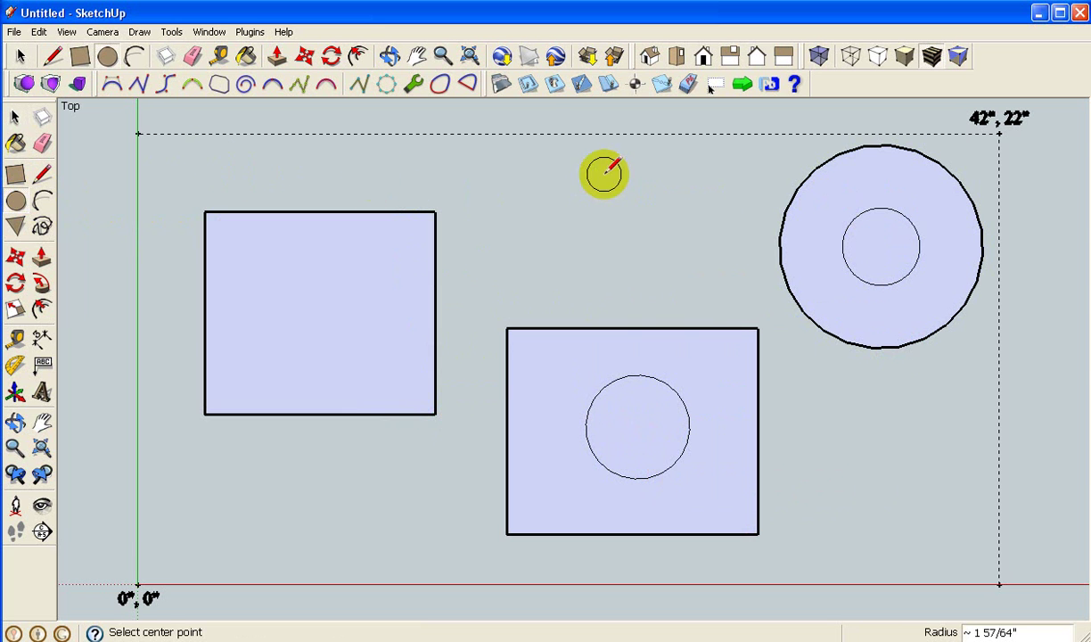
{"action": "left_click", "coordinate": [528, 83]}
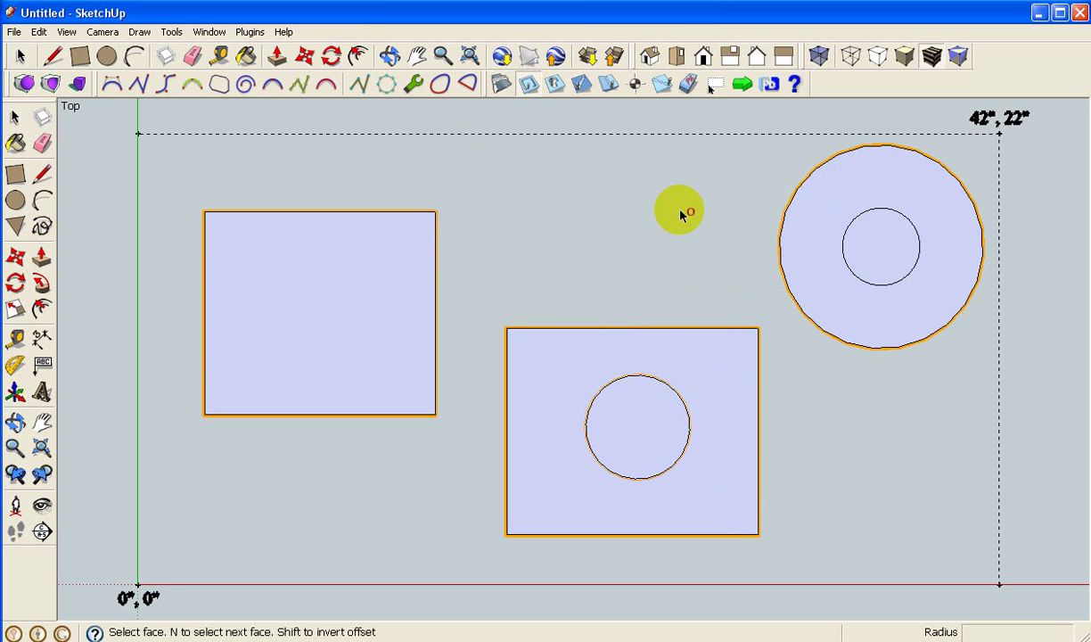
- Switch to the Phlatboyz Erase cut tool for removing cut paths
{"action": "left_click", "coordinate": [688, 84]}
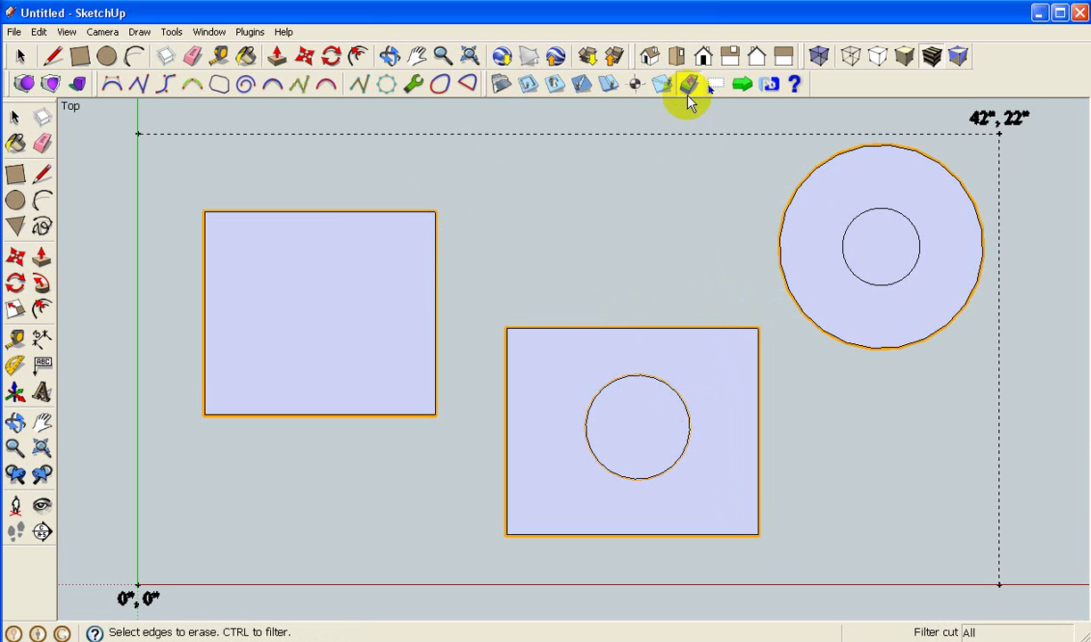
- Make the lower rectangle's circle and the ring's inner circle inside cut paths
{"action": "left_click", "coordinate": [555, 83]}
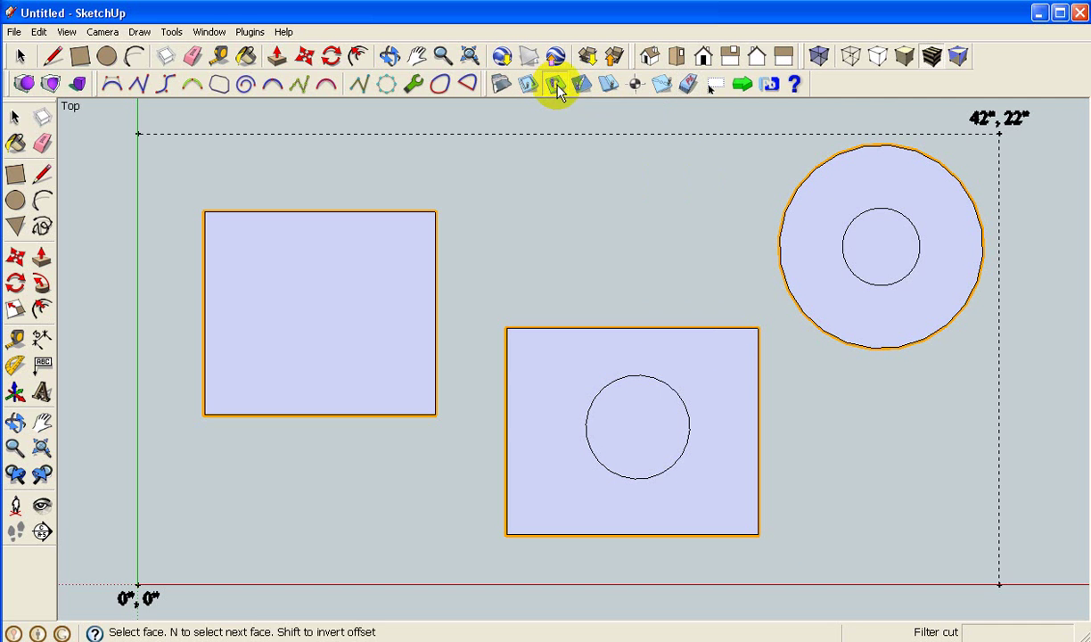
{"action": "left_click", "coordinate": [679, 403]}
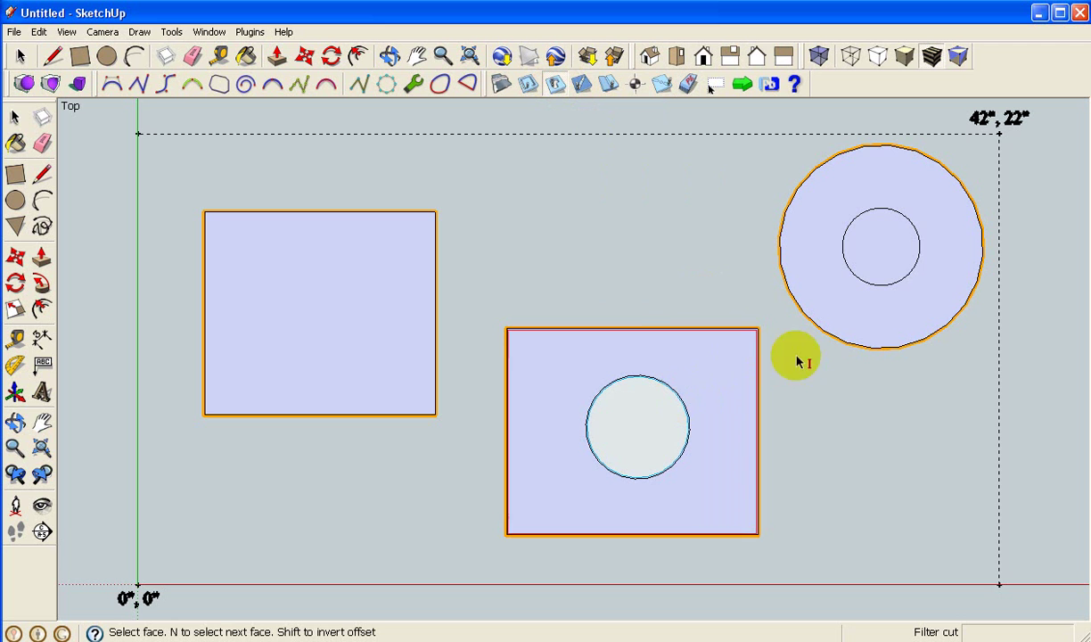
{"action": "left_click", "coordinate": [916, 233]}
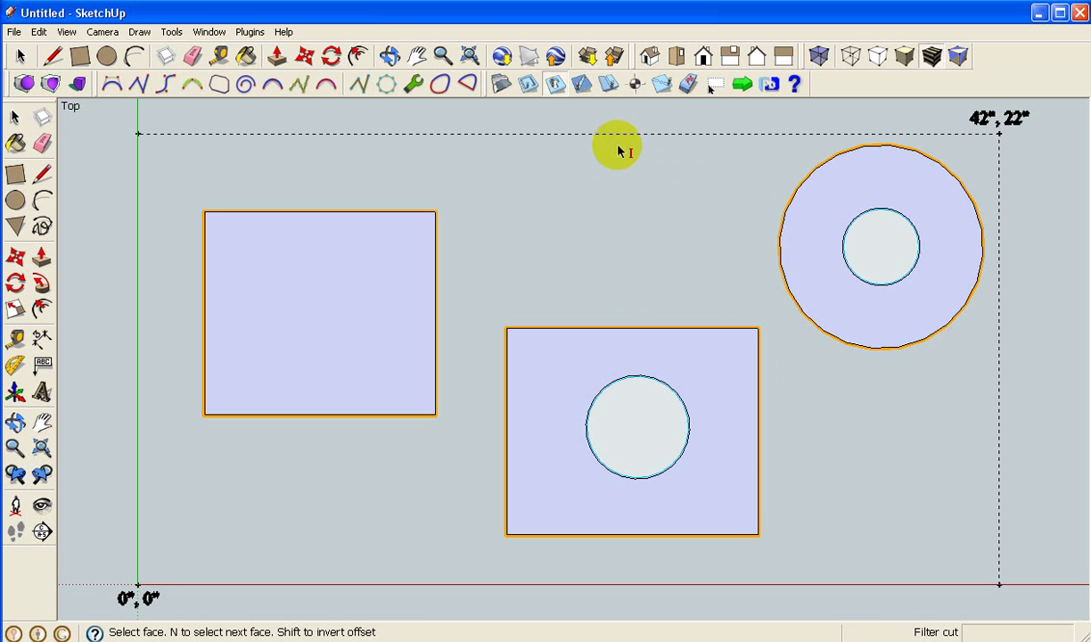
{"action": "left_click", "coordinate": [583, 85]}
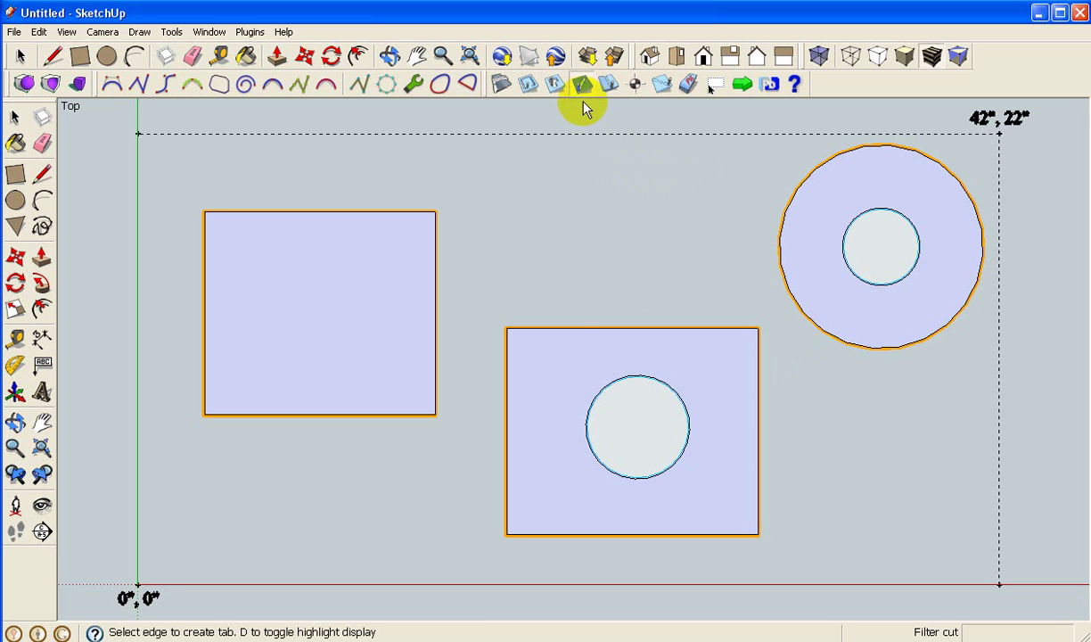
- Place six tabs on the lower rectangle: two on the top edge, two on the bottom, and two on its hole
{"action": "left_click", "coordinate": [556, 329]}
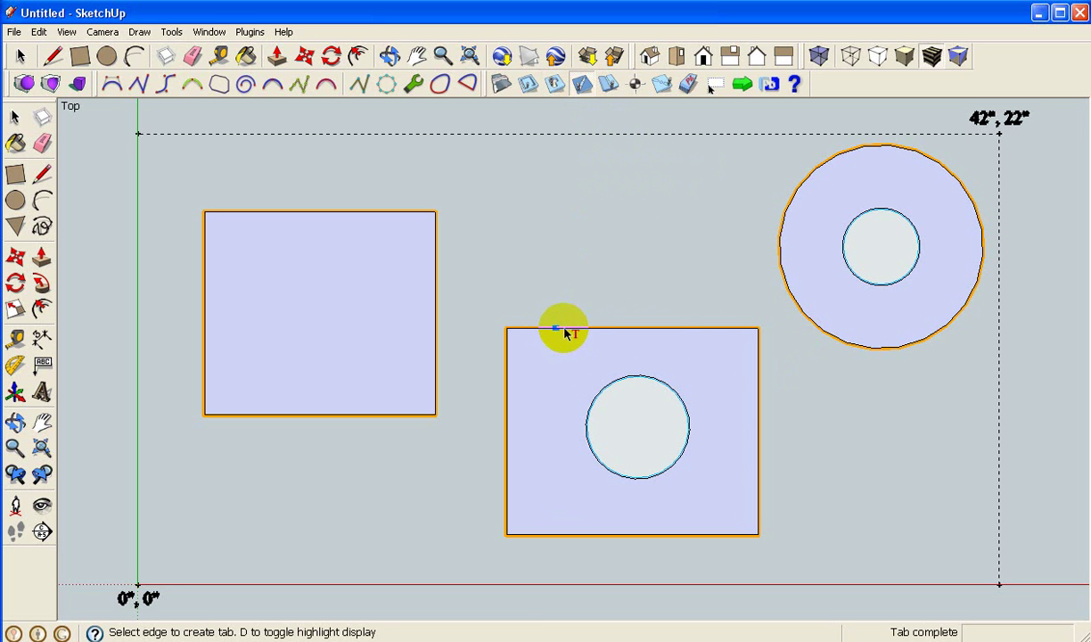
{"action": "left_click", "coordinate": [707, 329]}
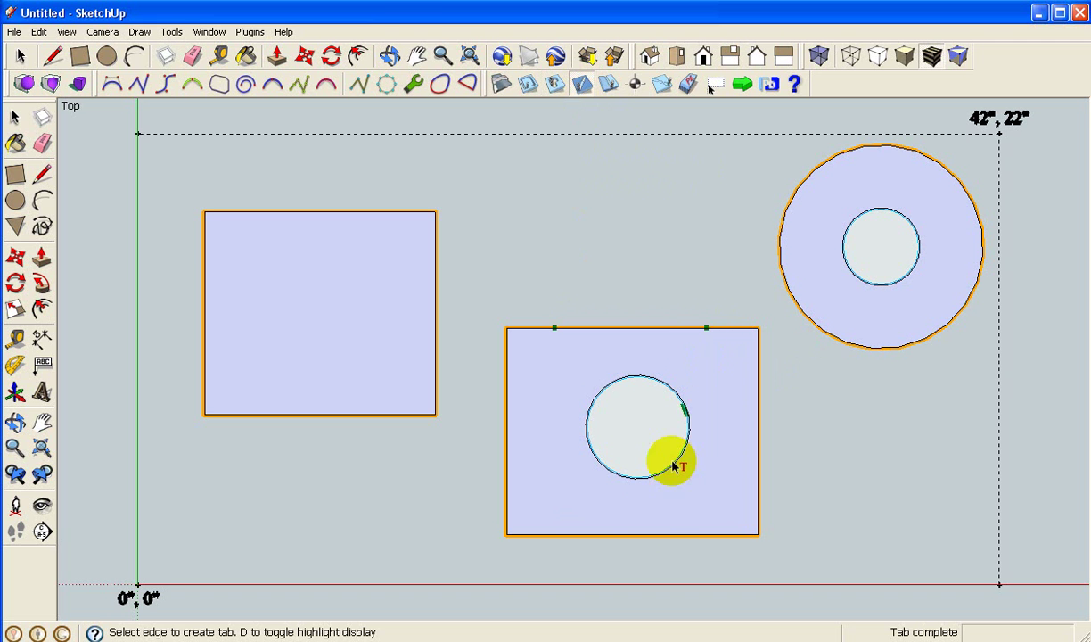
{"action": "left_click", "coordinate": [553, 536]}
{"action": "left_click", "coordinate": [696, 536]}
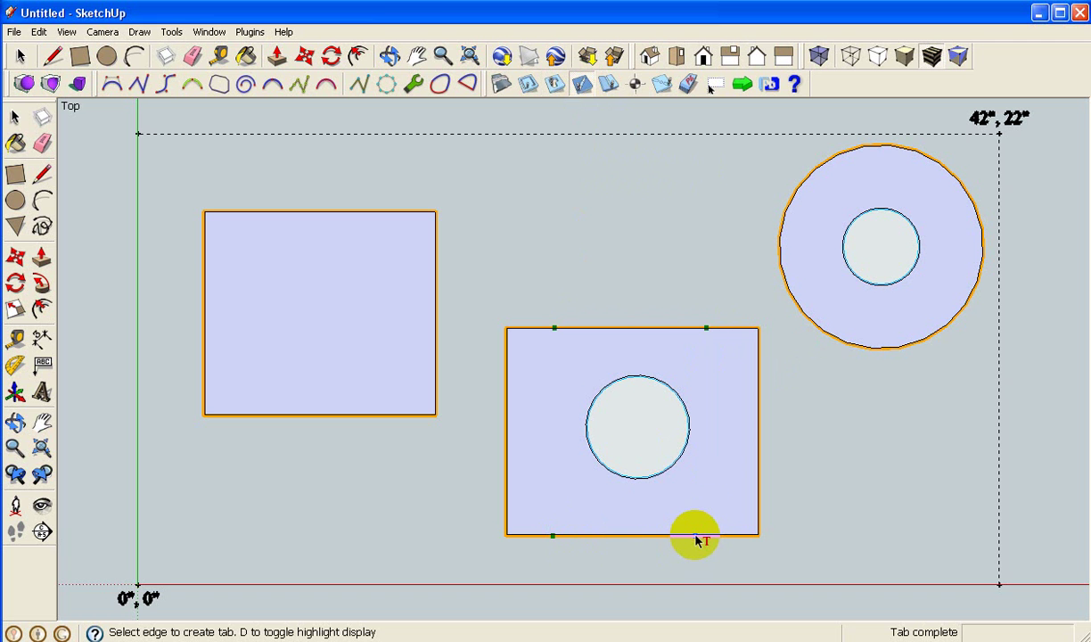
{"action": "left_click", "coordinate": [644, 378]}
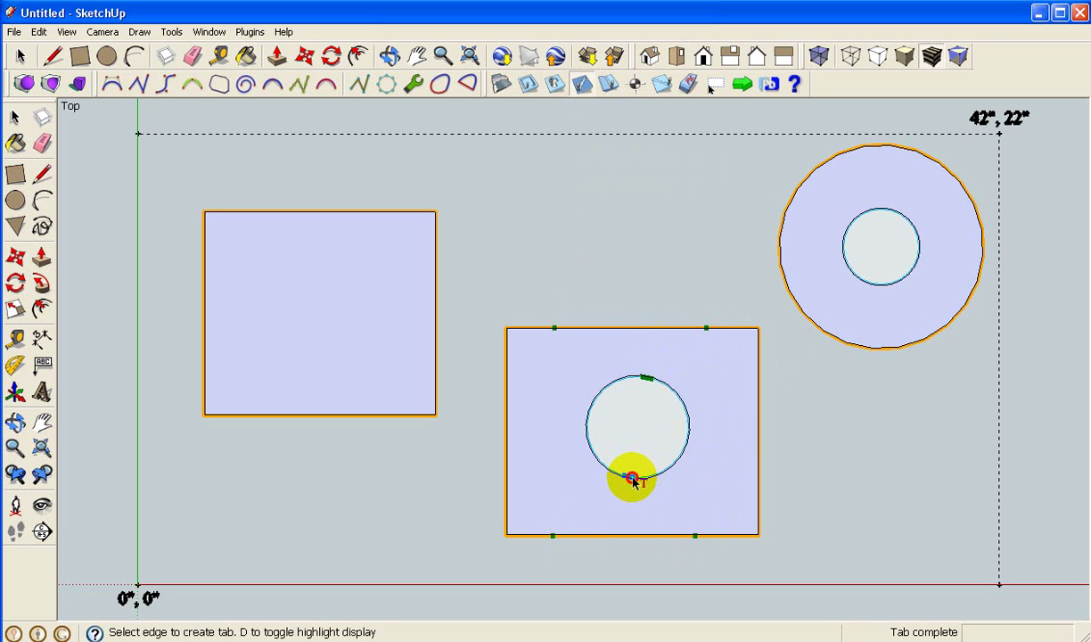
{"action": "left_click", "coordinate": [630, 478]}
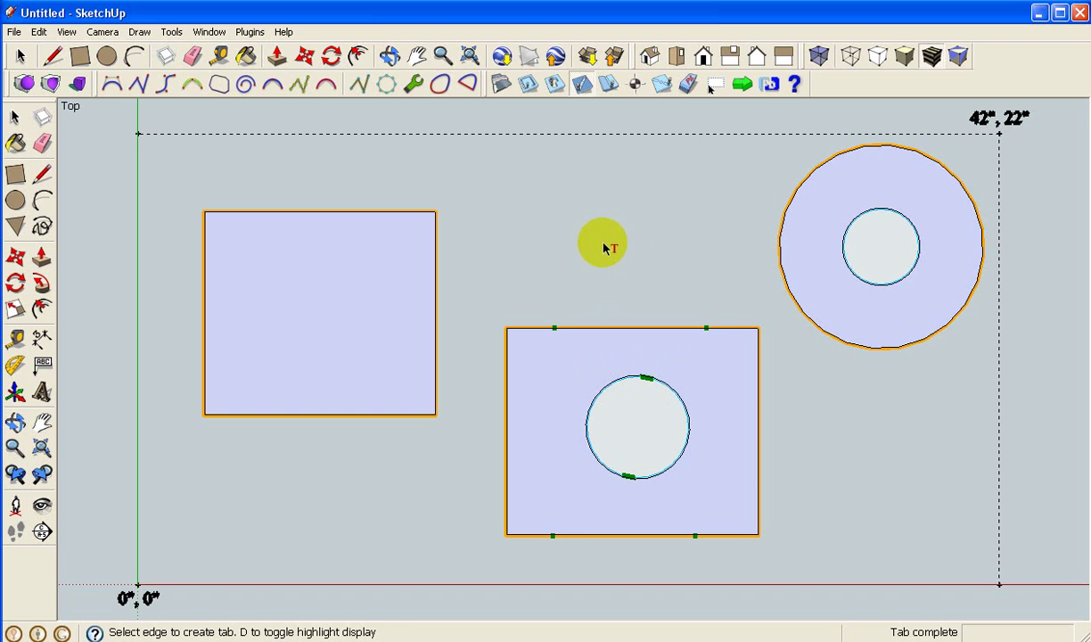
{"action": "left_click", "coordinate": [531, 89]}
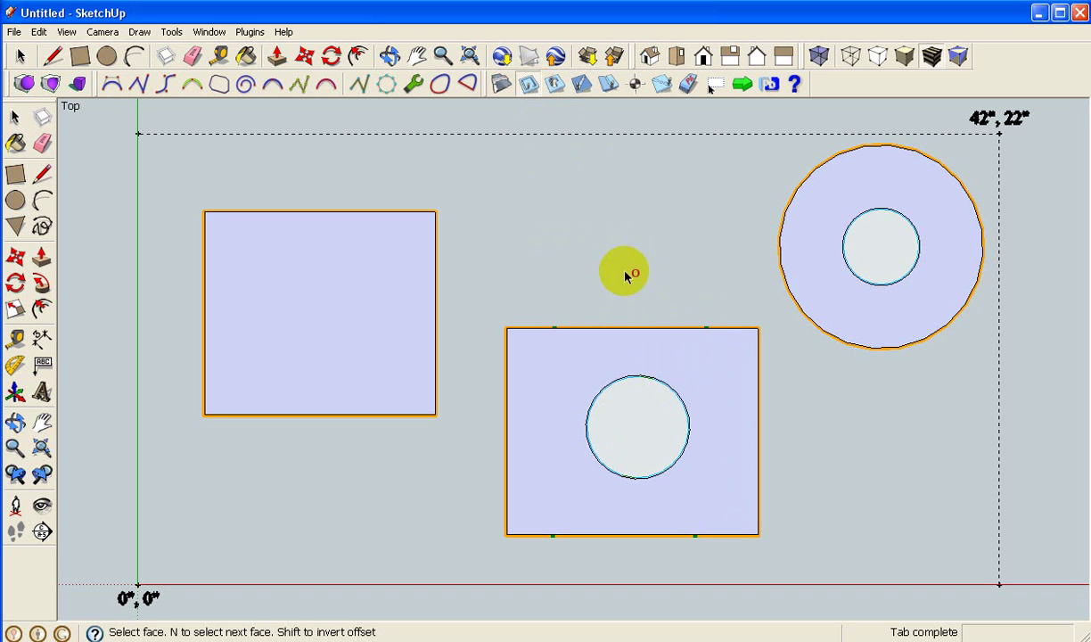
- Generate the G-code and save it as gcode_out.cnc on the C: drive
{"action": "key", "text": "space"}
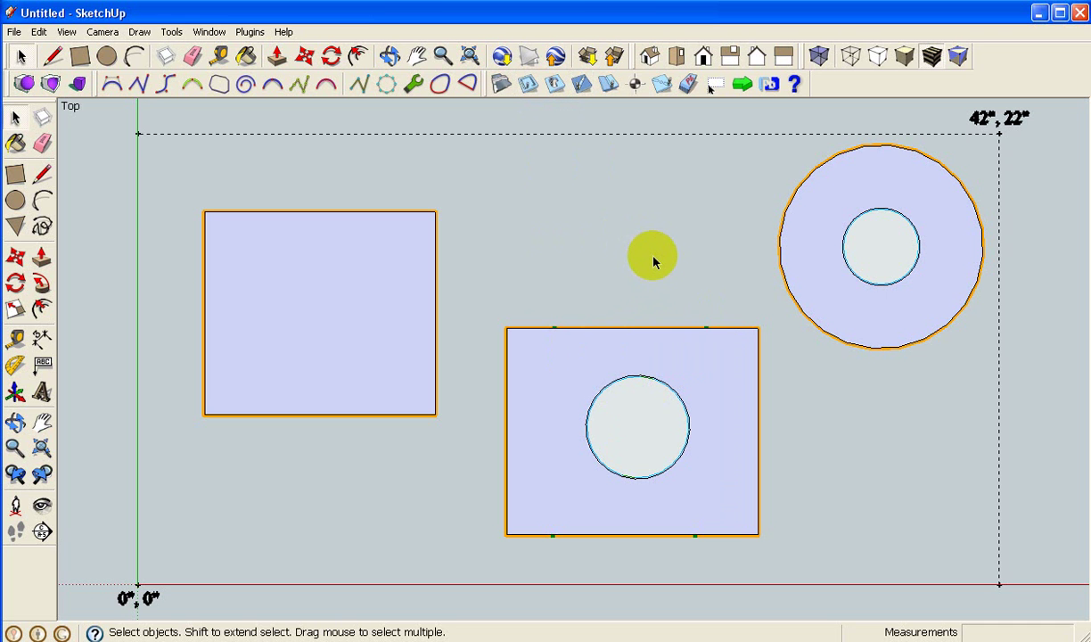
{"action": "left_click", "coordinate": [744, 84]}
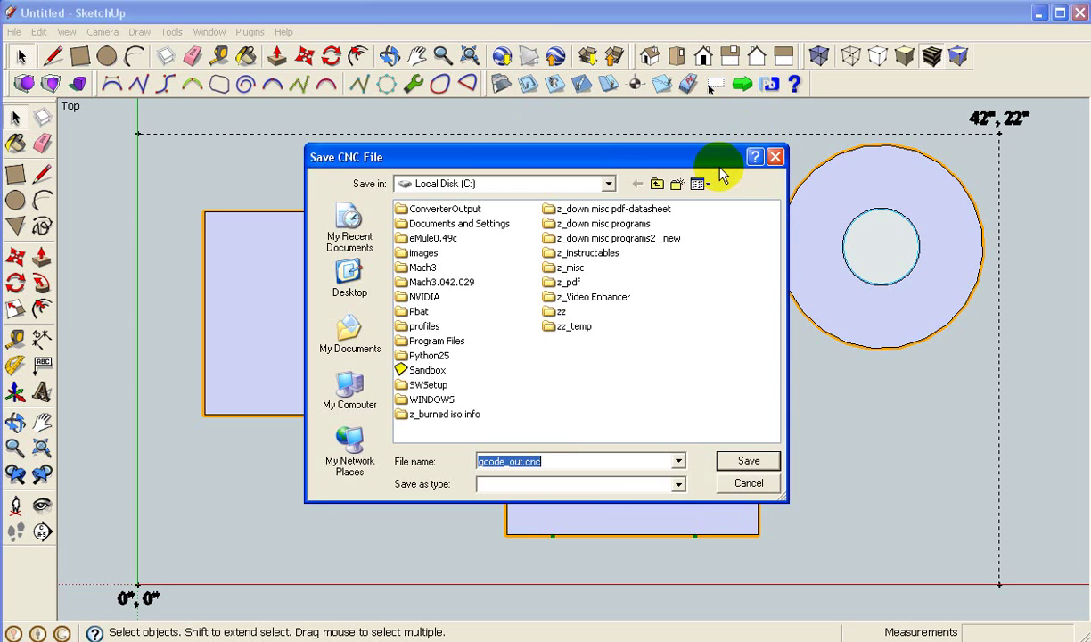
{"action": "left_click", "coordinate": [766, 467]}
{"action": "left_click", "coordinate": [551, 354]}
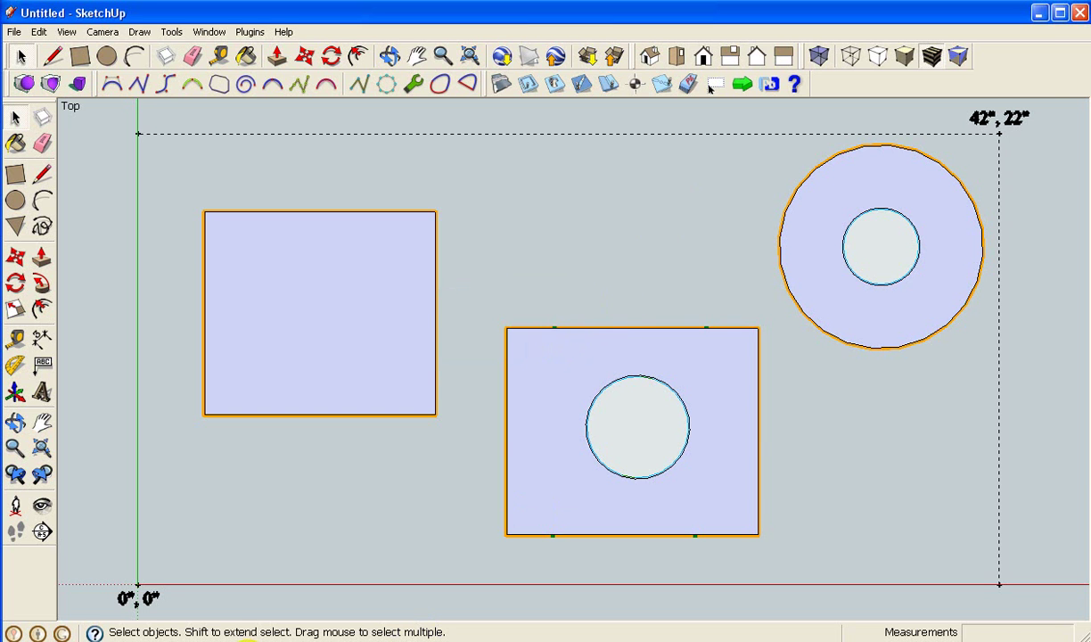
- Open gcode_out.cnc from the Explorer window so it loads in NCPlot
{"action": "key", "text": "alt+Tab"}
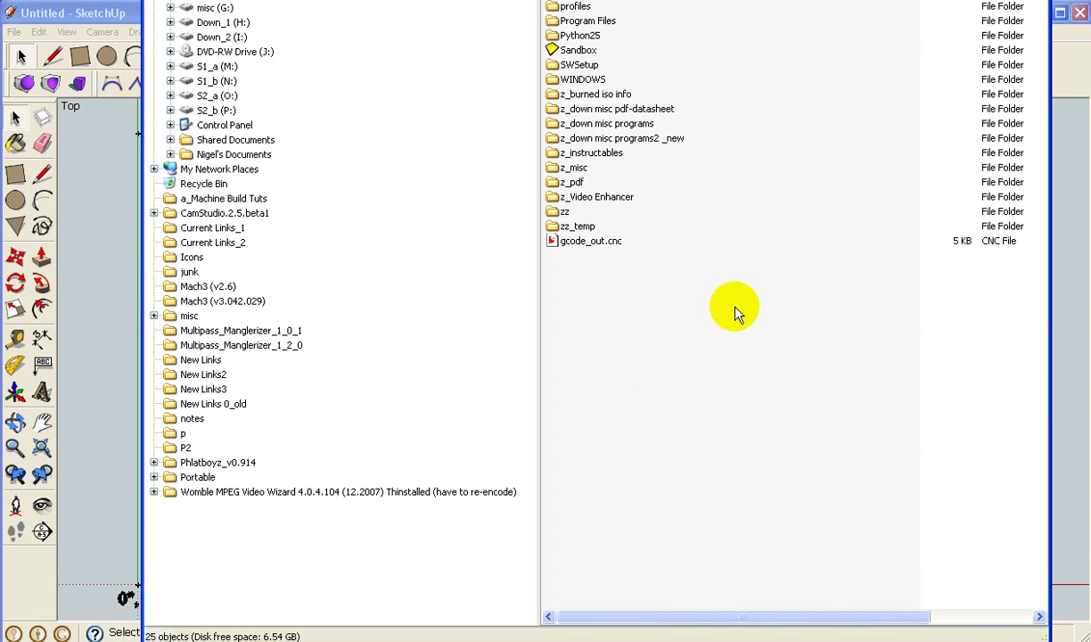
{"action": "double_click", "coordinate": [613, 246]}
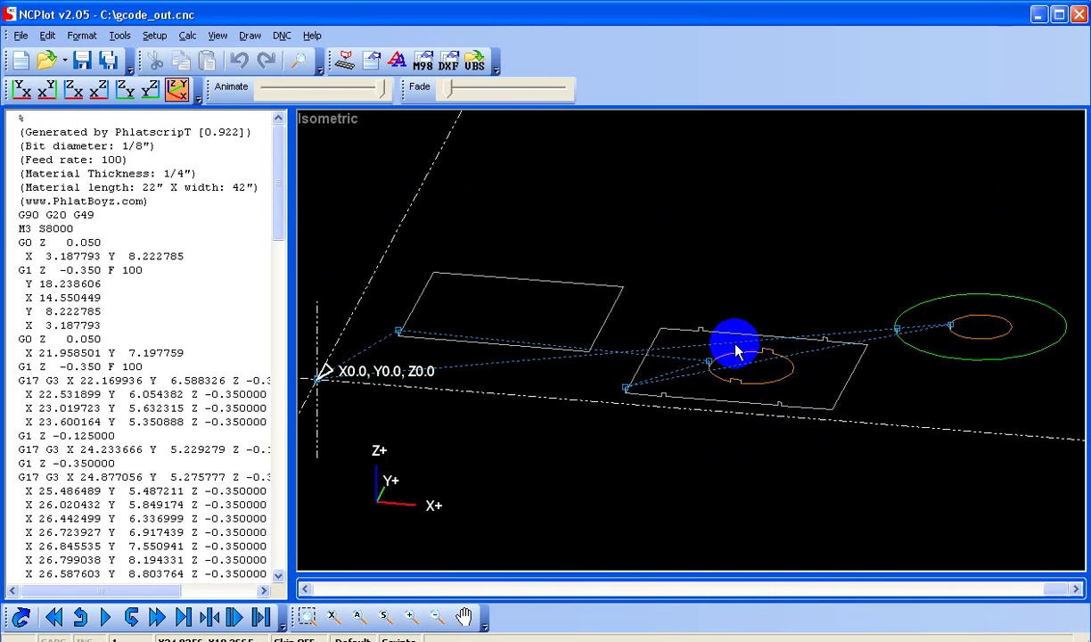
- Scroll down through the gcode_out.cnc listing in NCPlot
{"action": "left_click_drag", "start_coordinate": [282, 207], "coordinate": [297, 170]}
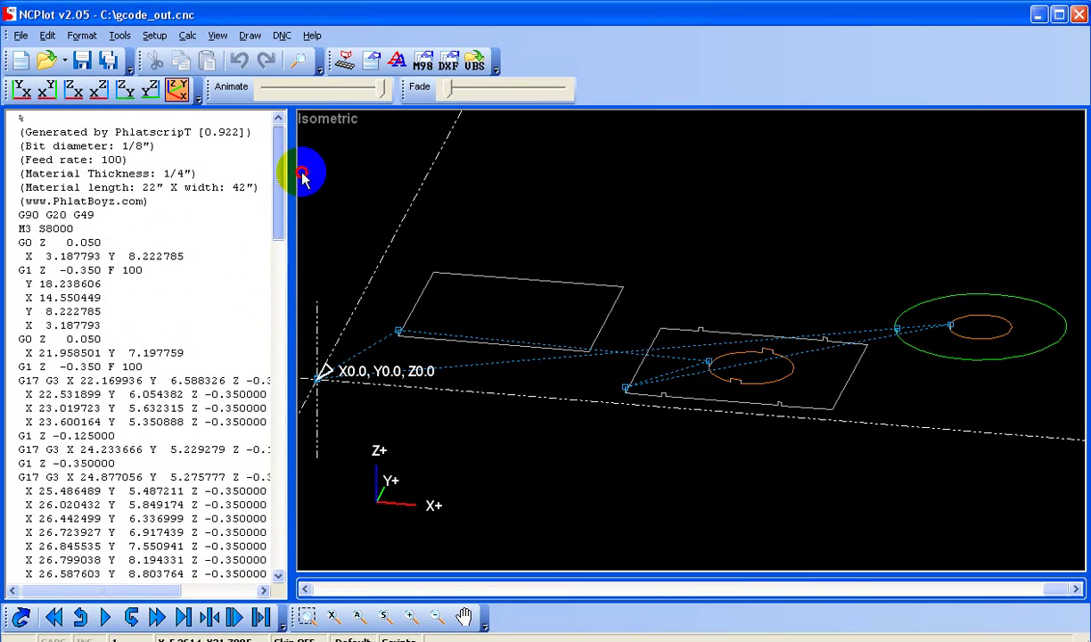
- Start the NCPlot animation of the gcode_out.cnc toolpath
{"action": "left_click", "coordinate": [106, 617]}
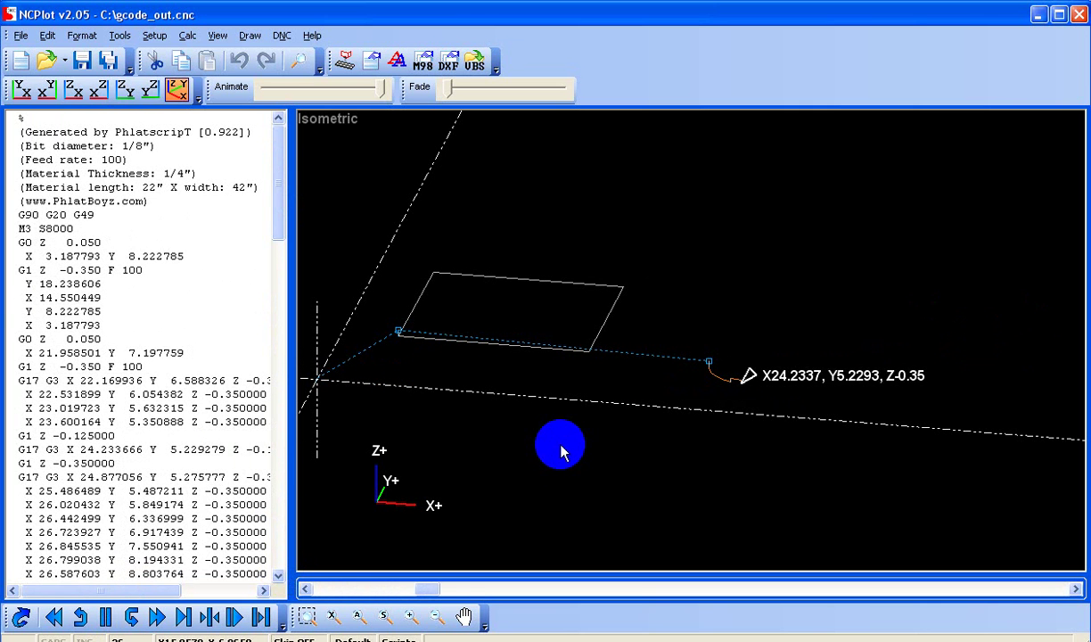